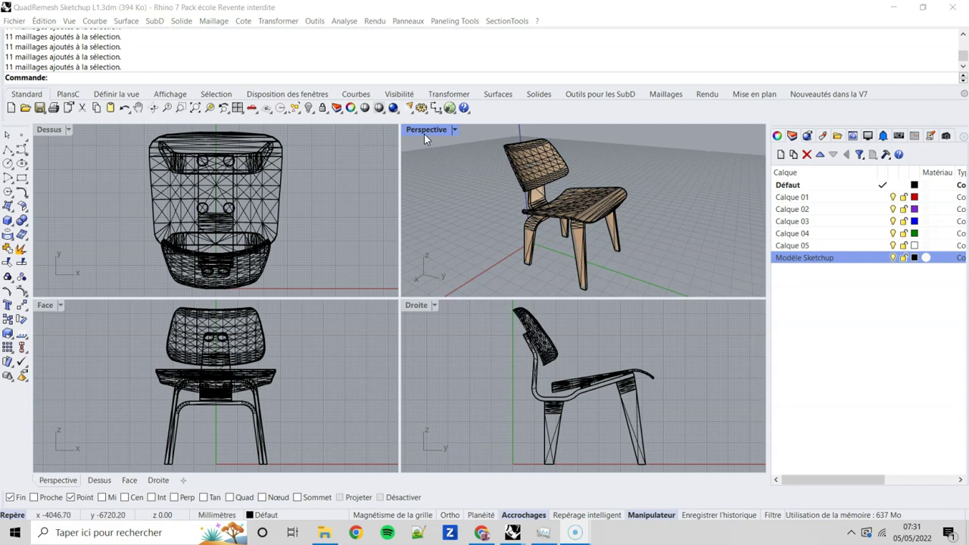
Step: Maximize the Perspective view and ungroup the chair model into separate meshes
double_click(423, 133)
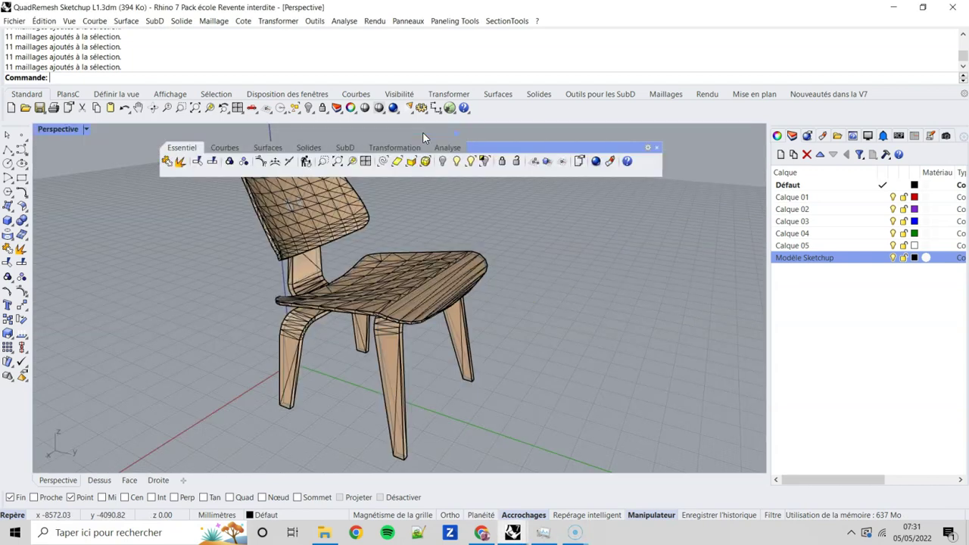
left_click(452, 268)
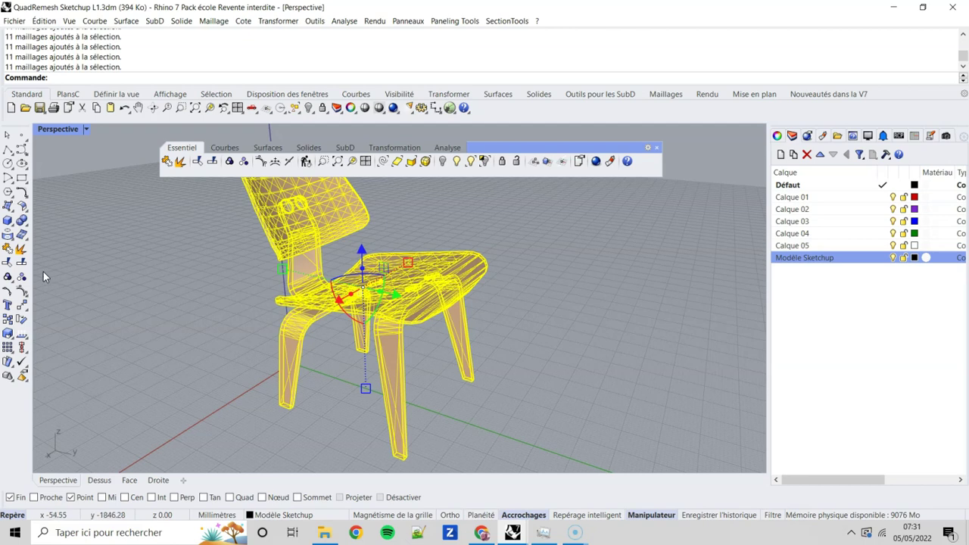
left_click(21, 279)
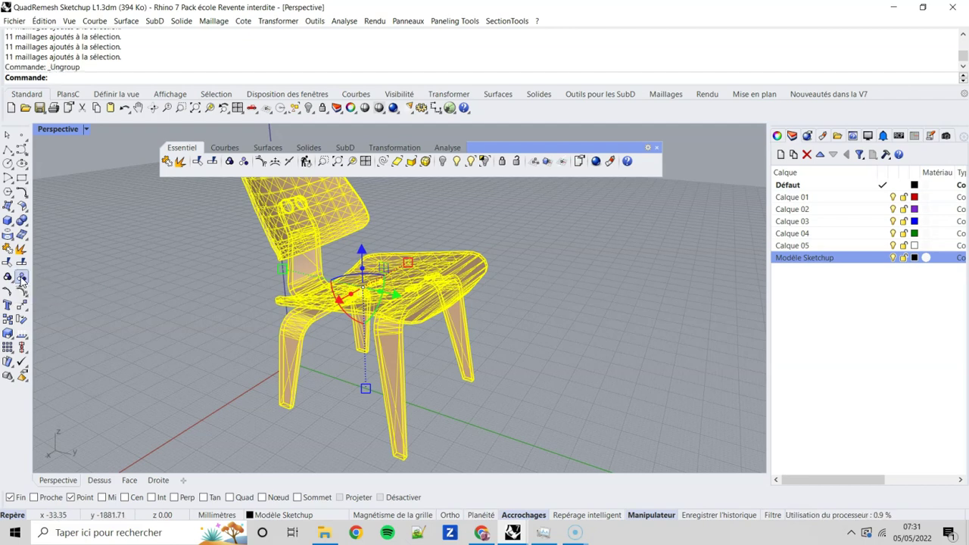
left_click(641, 357)
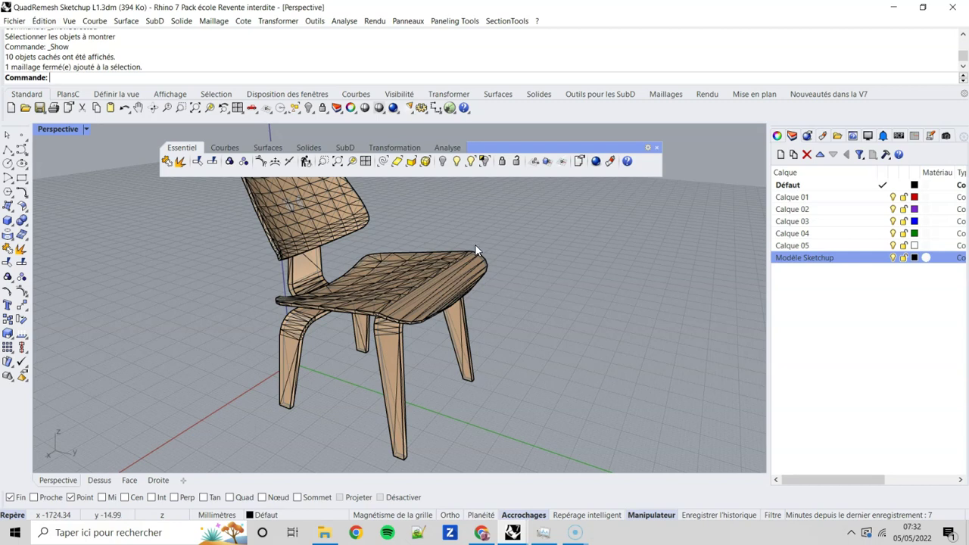
Step: Isolate the chair's seat mesh so the other parts are hidden
left_click(464, 270)
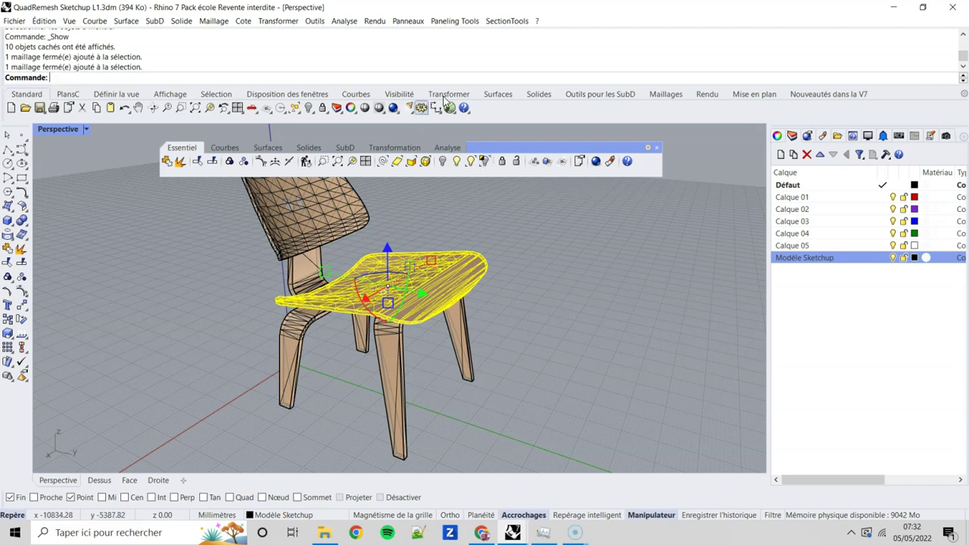
left_click(309, 110)
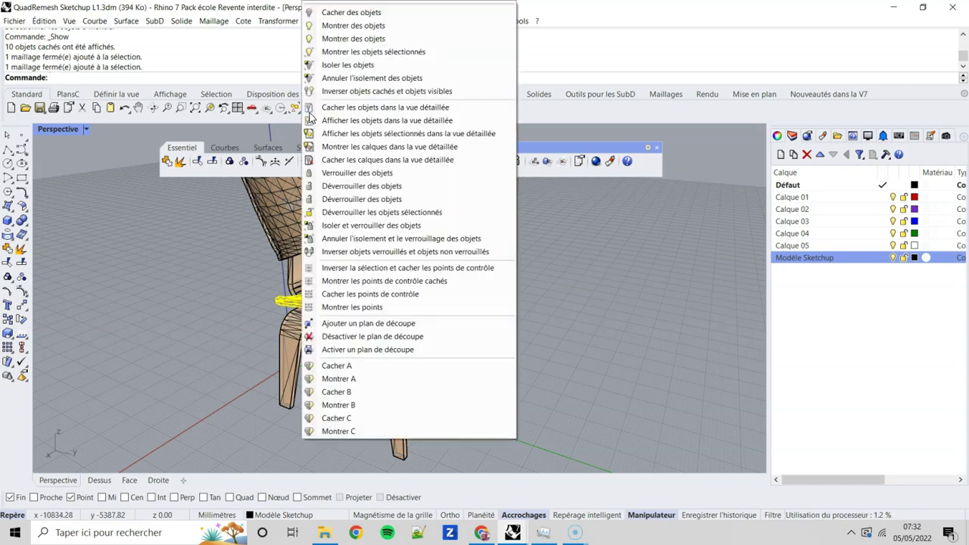
left_click(332, 66)
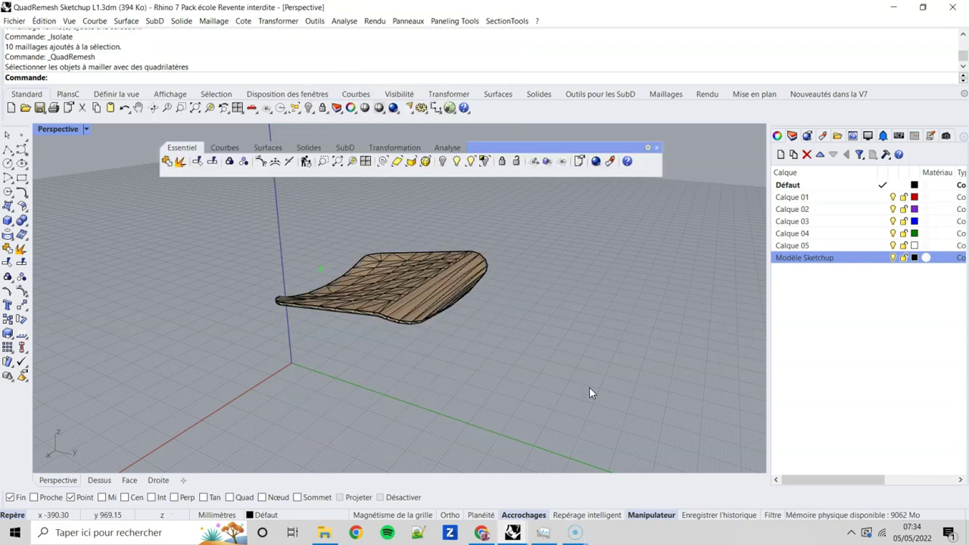
Step: Run QuadRemesh on the seat mesh with the preview enabled and the original objects hidden
left_click(339, 148)
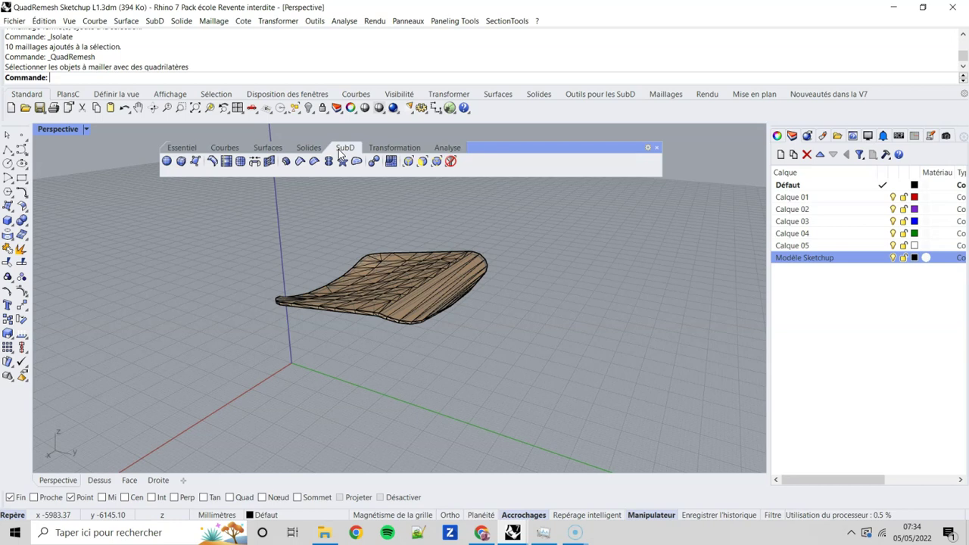
left_click(392, 161)
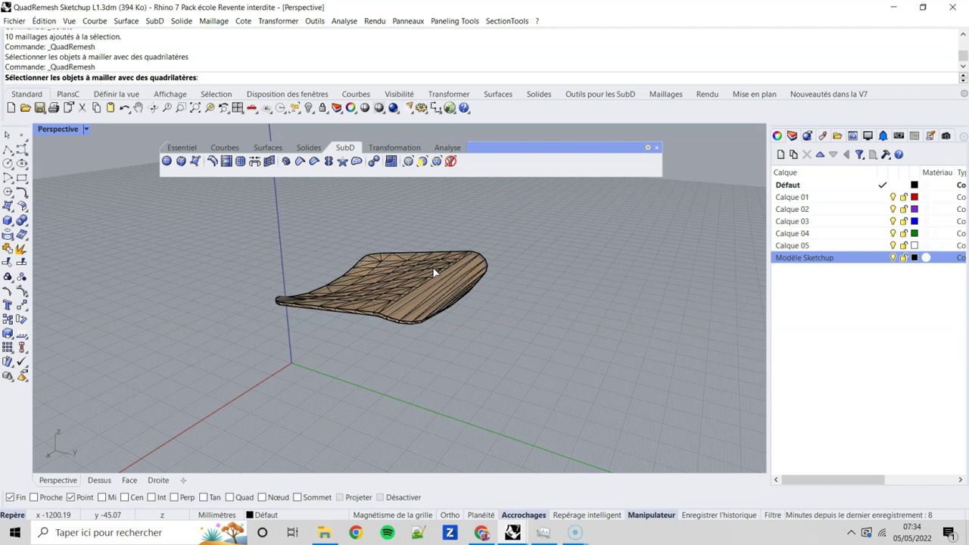
left_click(455, 284)
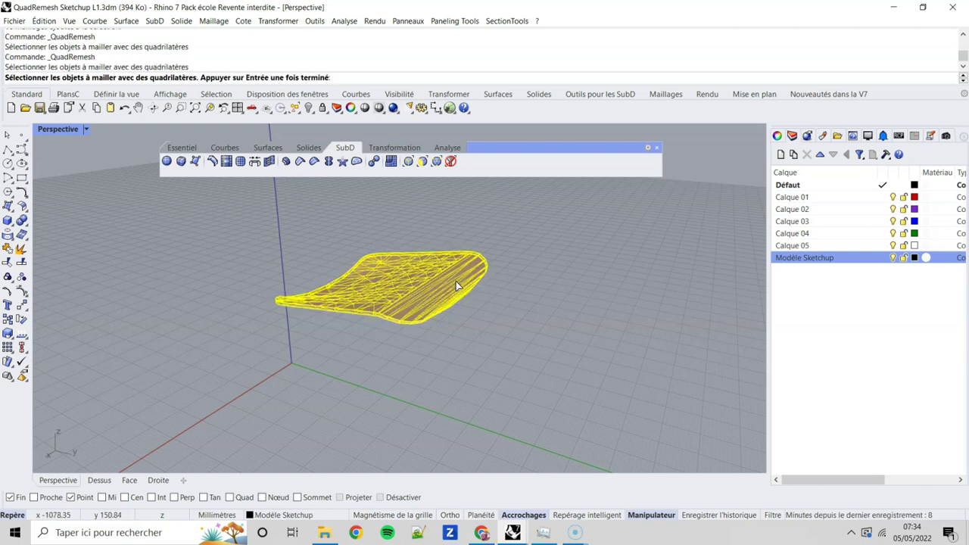
key("Return")
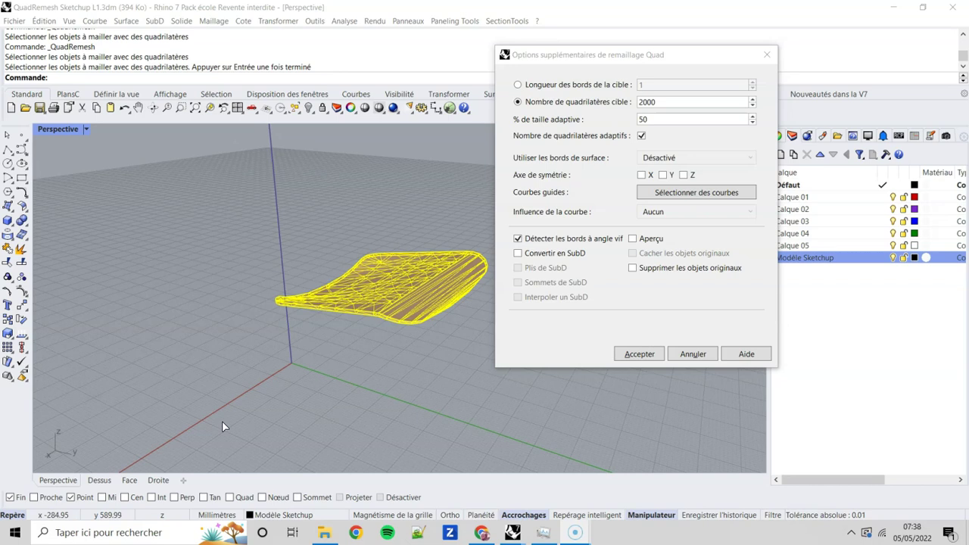
left_click(632, 244)
left_click(632, 243)
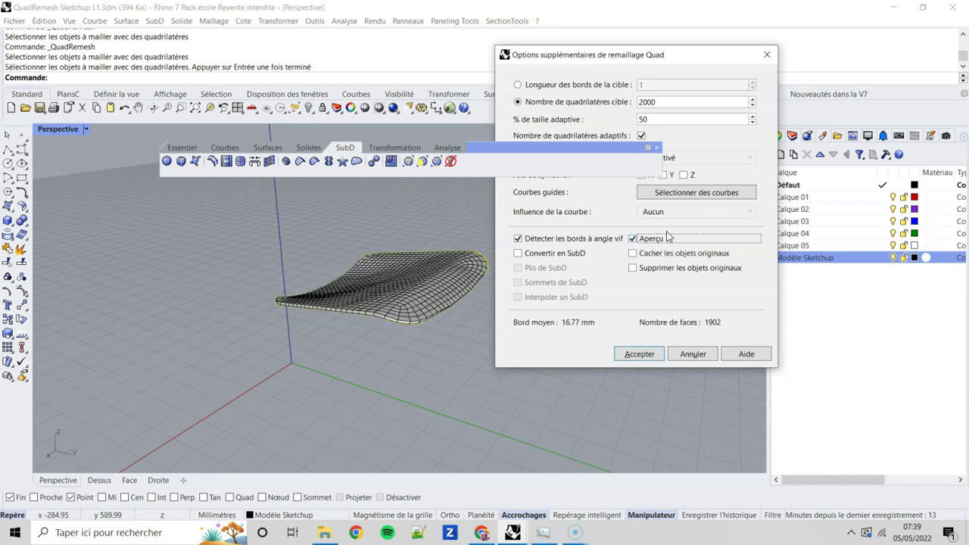
left_click(632, 254)
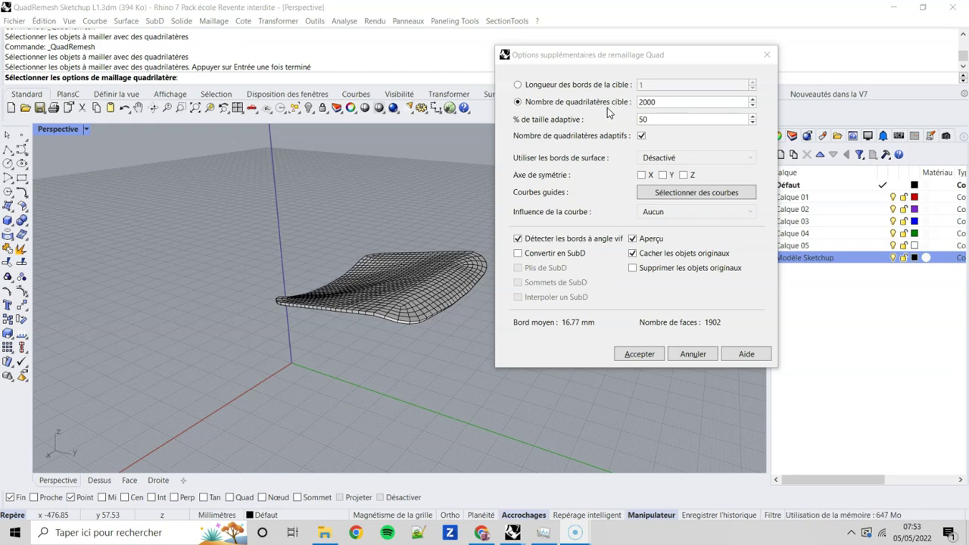
Step: Try target quad counts of 1000, 500 and 250, temporarily showing the original seat mesh to compare
double_click(674, 100)
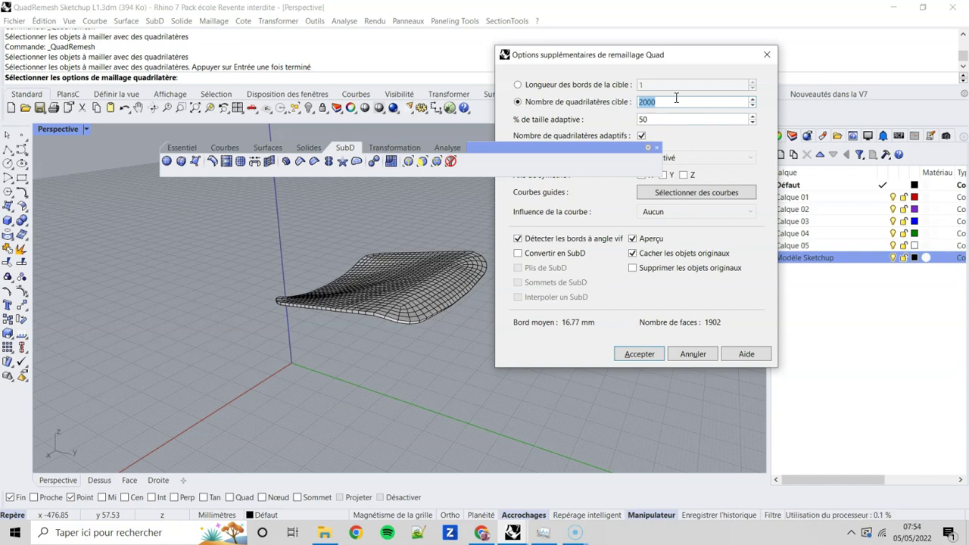
type("1000")
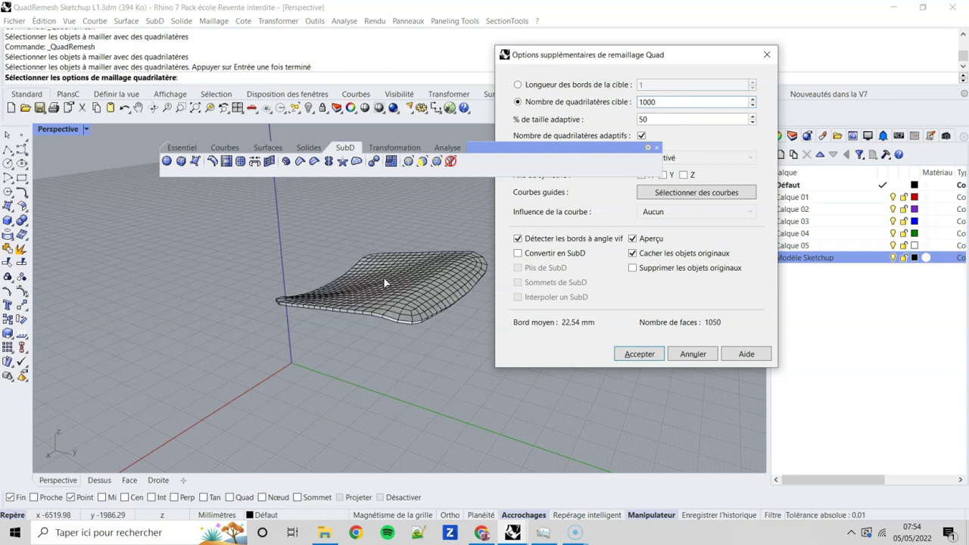
left_click_drag(670, 100, 622, 104)
type("500")
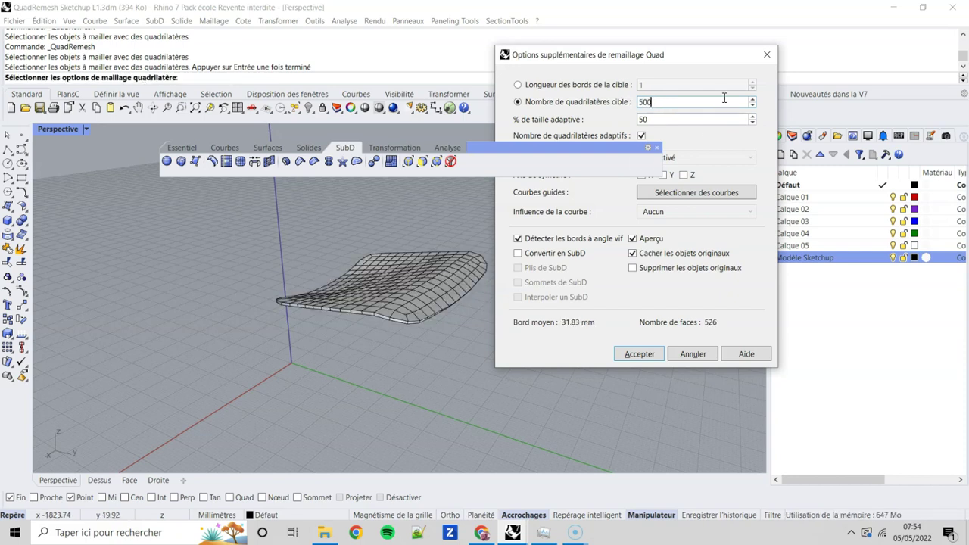
left_click_drag(683, 105, 629, 107)
type("250")
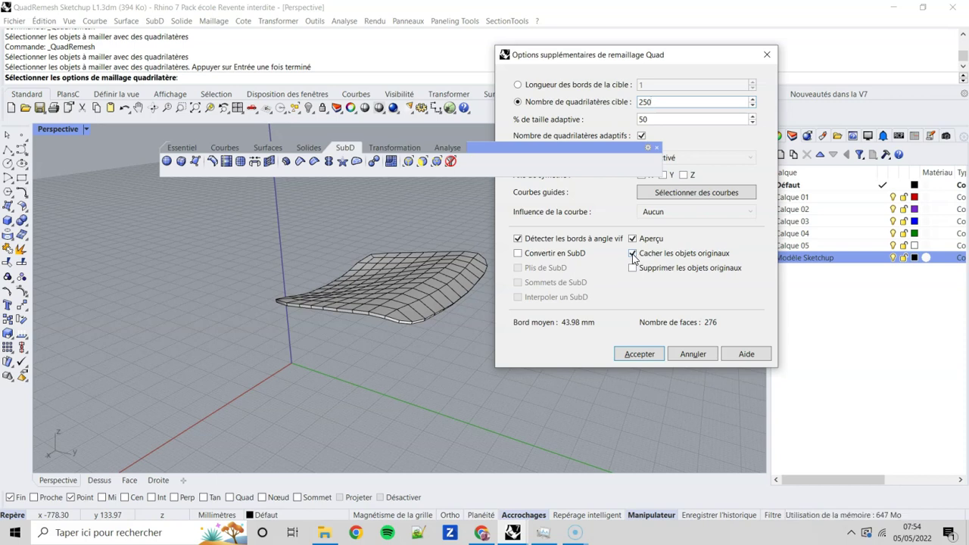
left_click(632, 254)
mouse_move(423, 390)
right_mouse_down()
mouse_move(429, 368)
mouse_move(424, 401)
mouse_move(427, 385)
right_mouse_up()
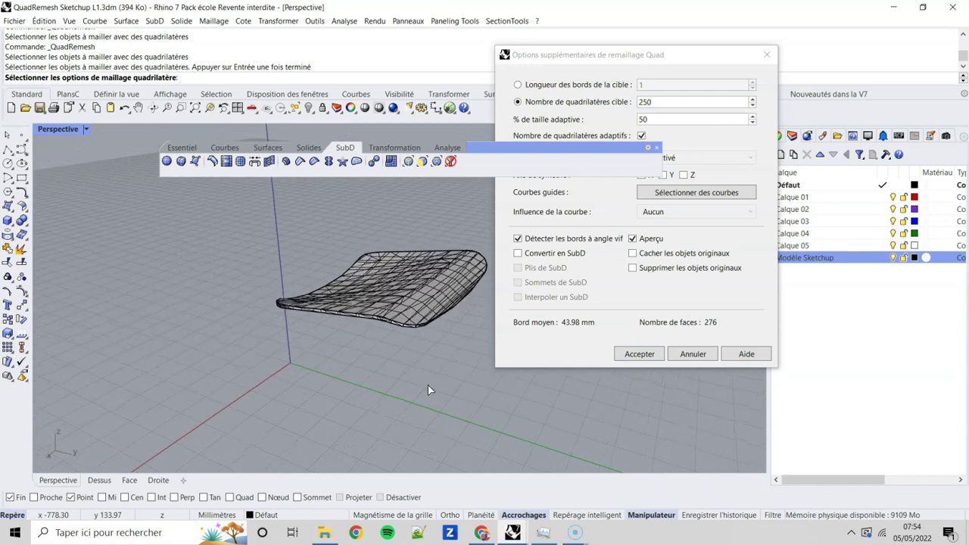
left_click(633, 254)
Step: Set the target quad count to 125 and show the original mesh to compare both at the seat's rounded corner
double_click(677, 102)
type("125")
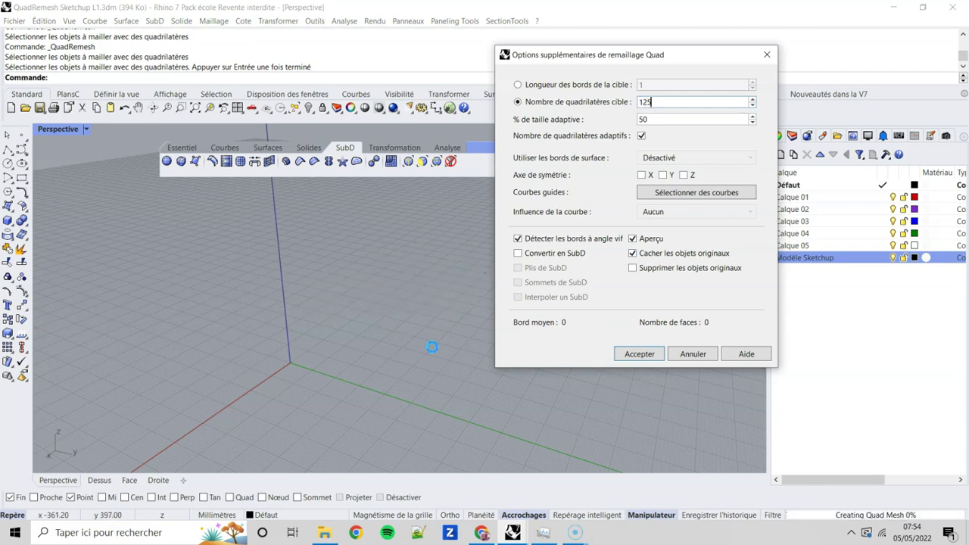
left_click(633, 254)
right_click_drag(484, 333, 330, 356)
scroll(330, 356, "up", 5)
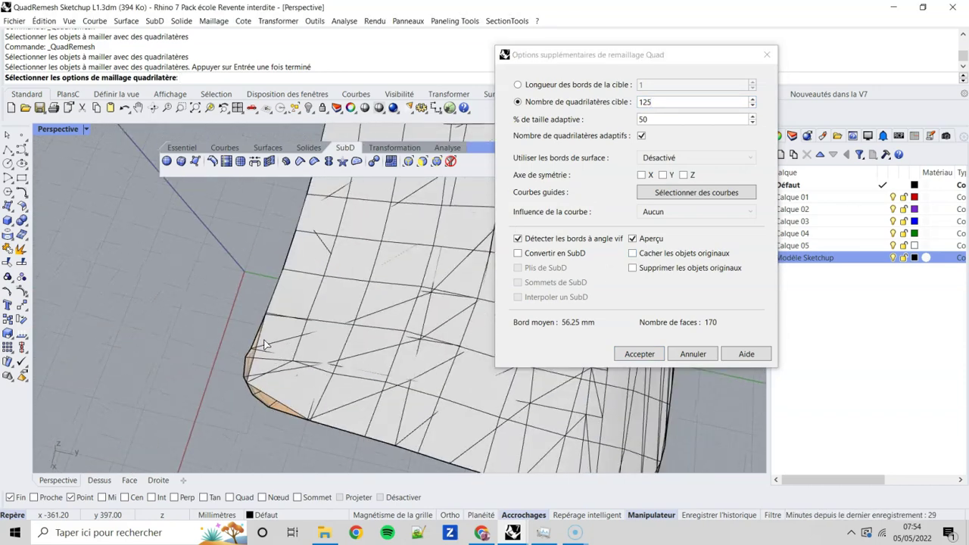
right_click_drag(274, 347, 322, 368)
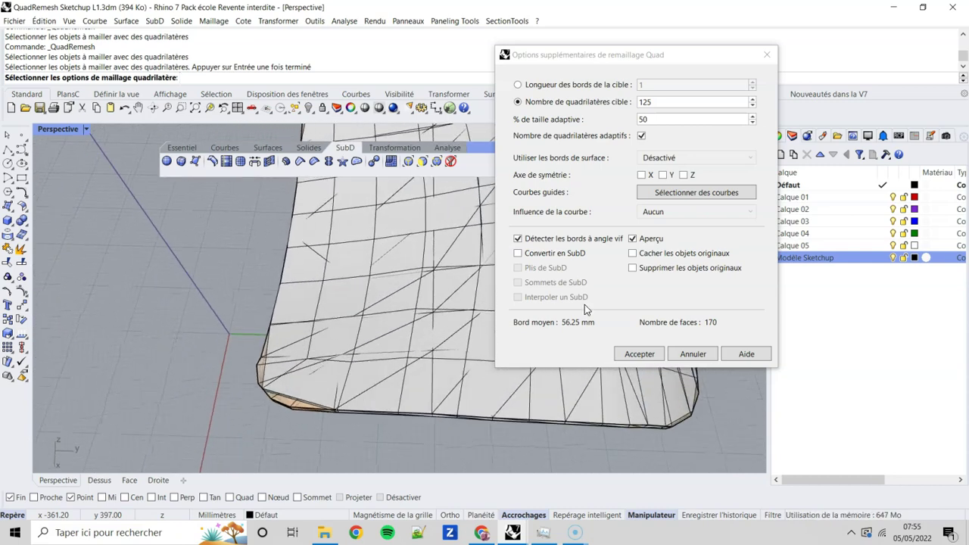
left_click(632, 256)
left_click(632, 254)
left_click(633, 253)
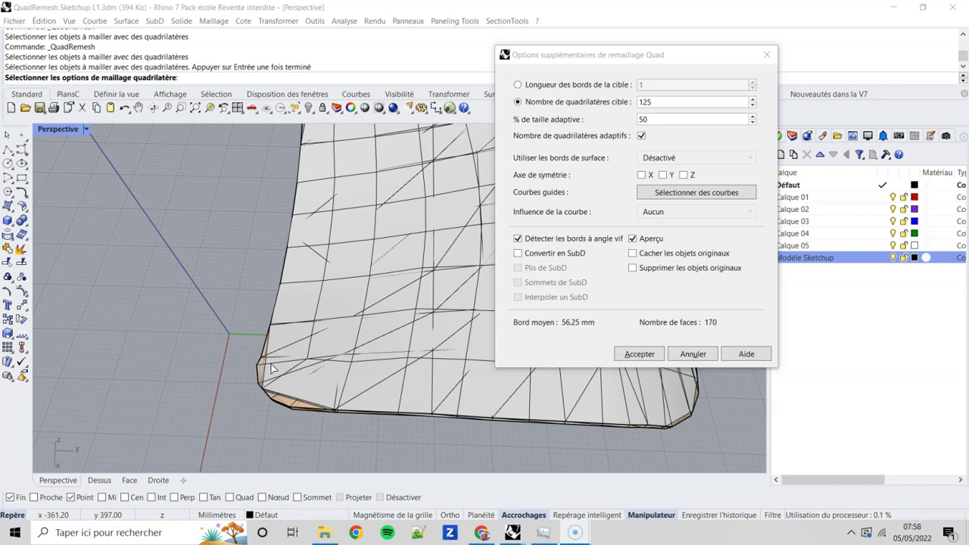
Step: Convert the remeshed seat to SubD with SubD creases and interpolation enabled
left_click(518, 255)
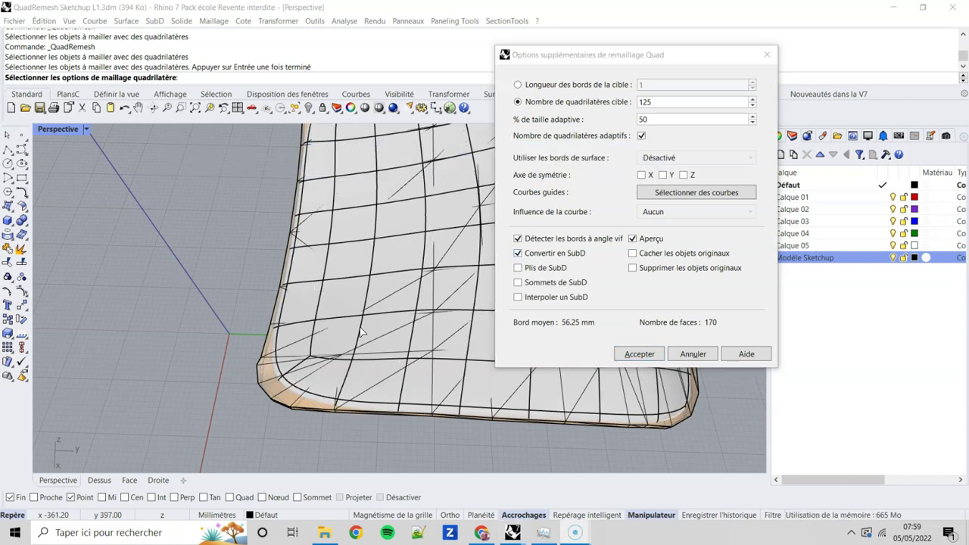
right_click_drag(394, 356, 387, 379)
scroll(387, 380, "up", 5)
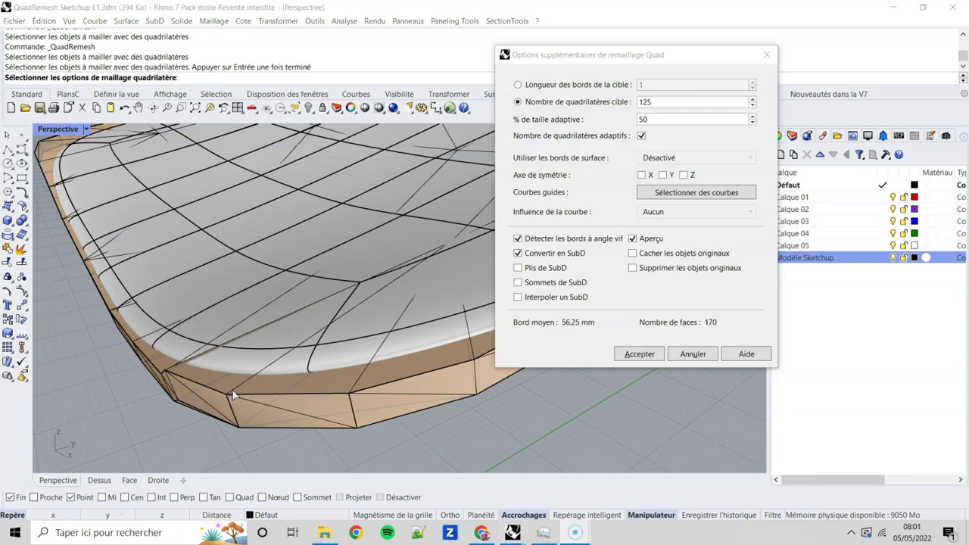
left_click(517, 268)
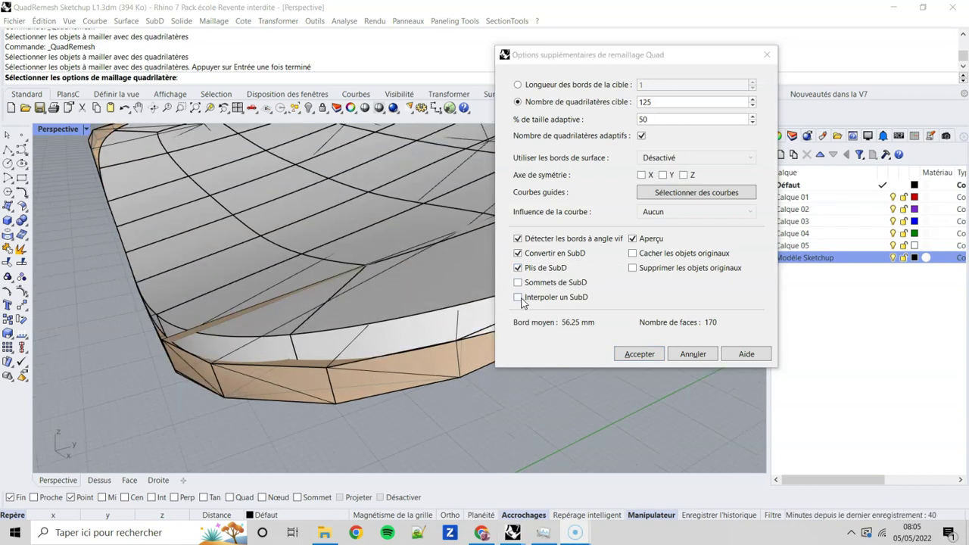
left_click(520, 297)
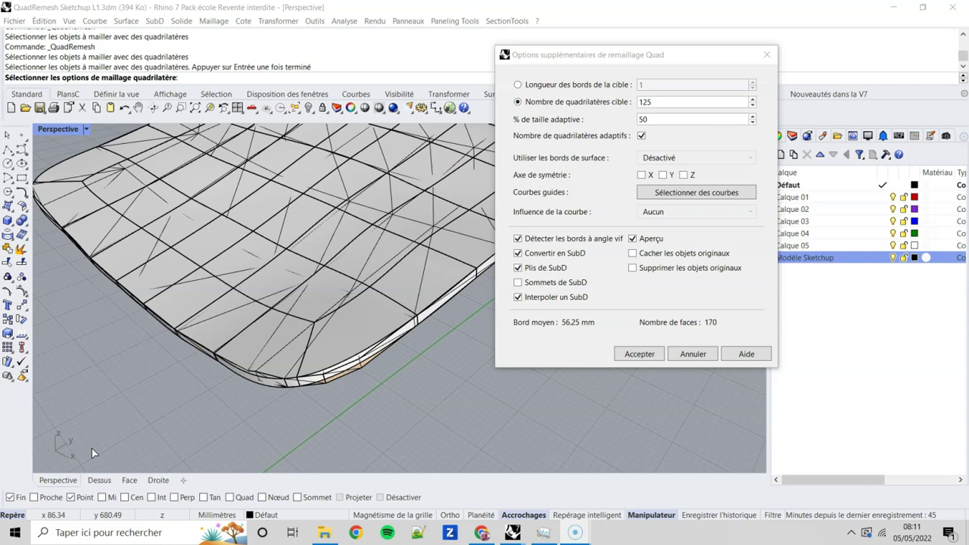
Step: Enable Y axis symmetry for the seat remesh and inspect the preview at the seat's corner
scroll(376, 295, "down", 5)
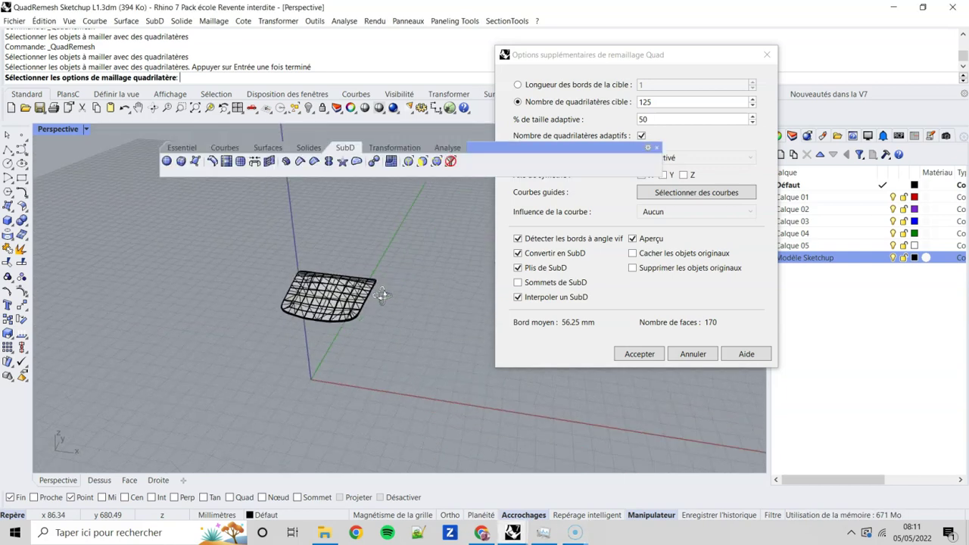
scroll(376, 296, "up", 5)
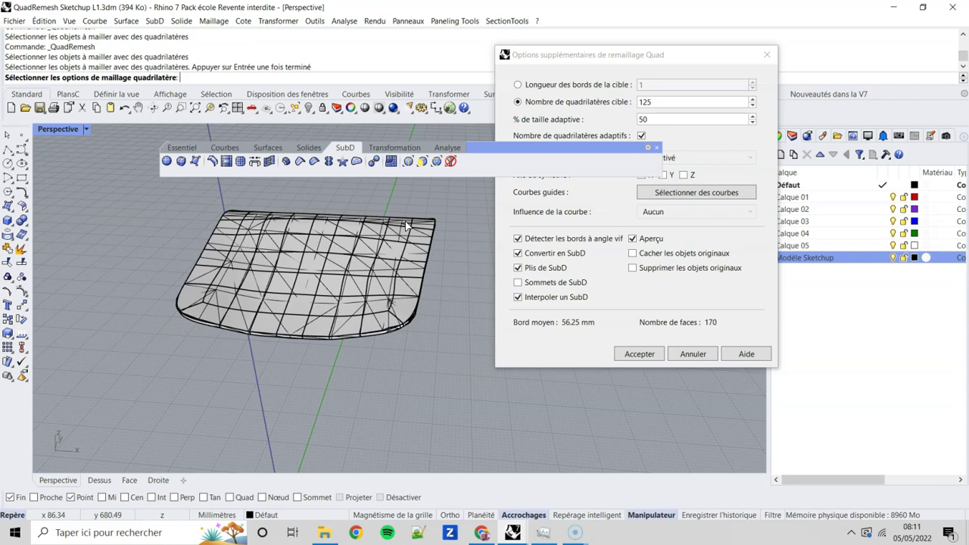
left_click(742, 167)
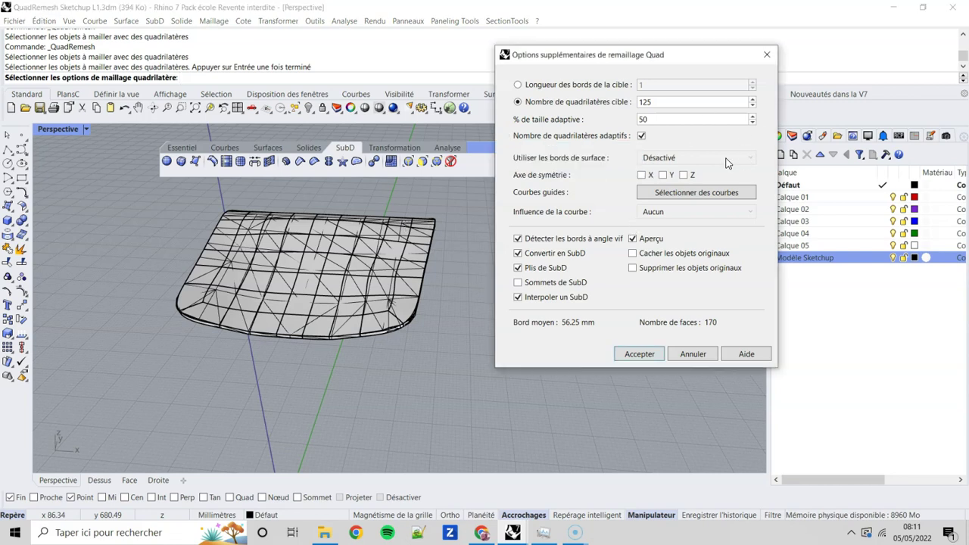
left_click(661, 175)
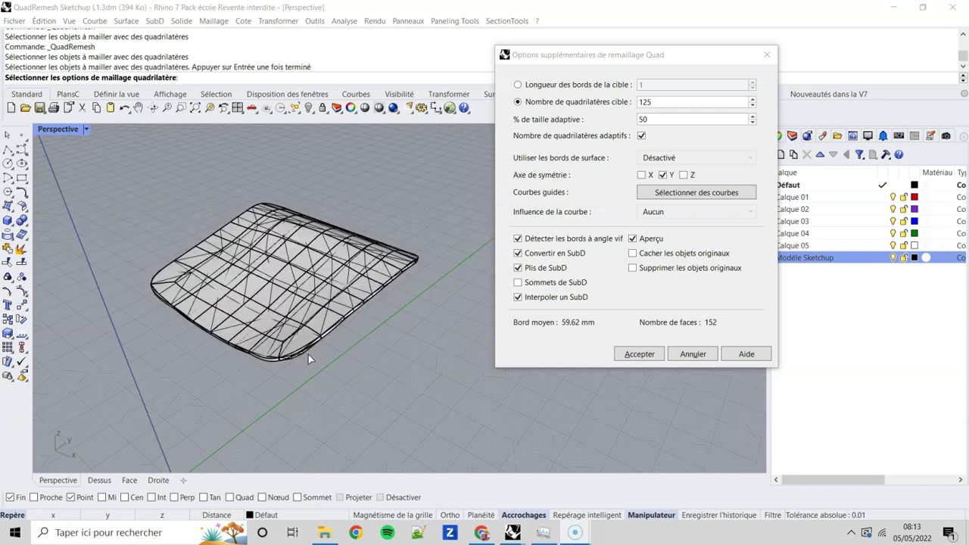
middle_click(309, 355)
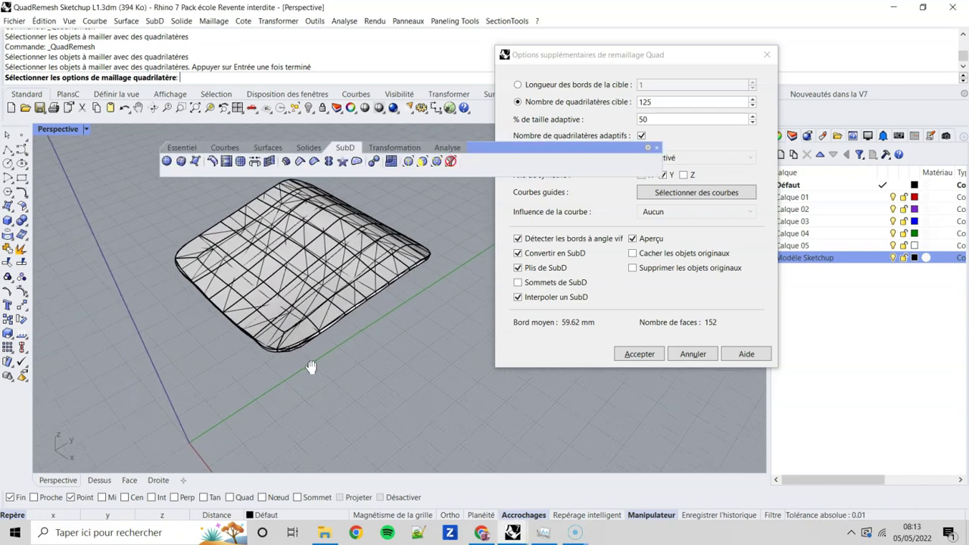
scroll(311, 367, "up", 8)
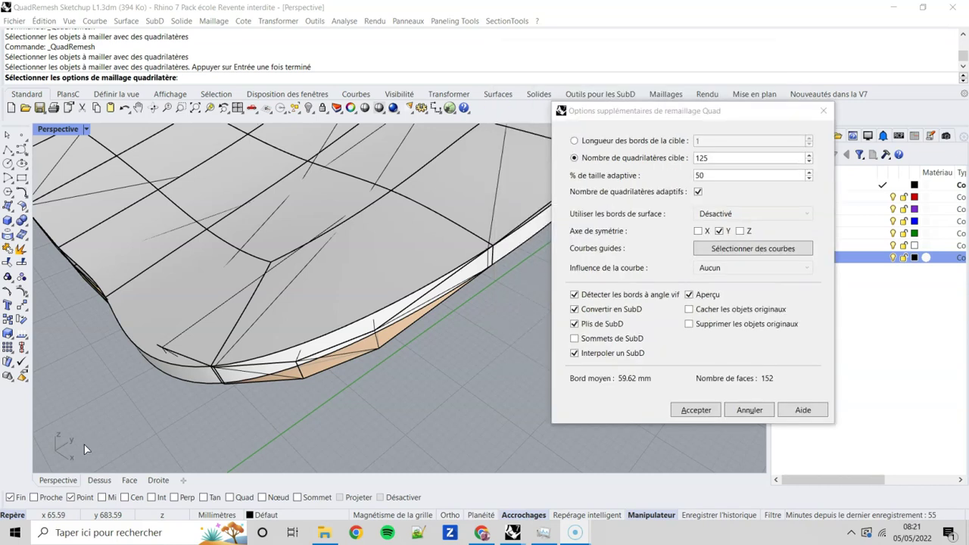
Step: Set the remesh's adaptive size to 100%
left_click_drag(668, 115, 606, 136)
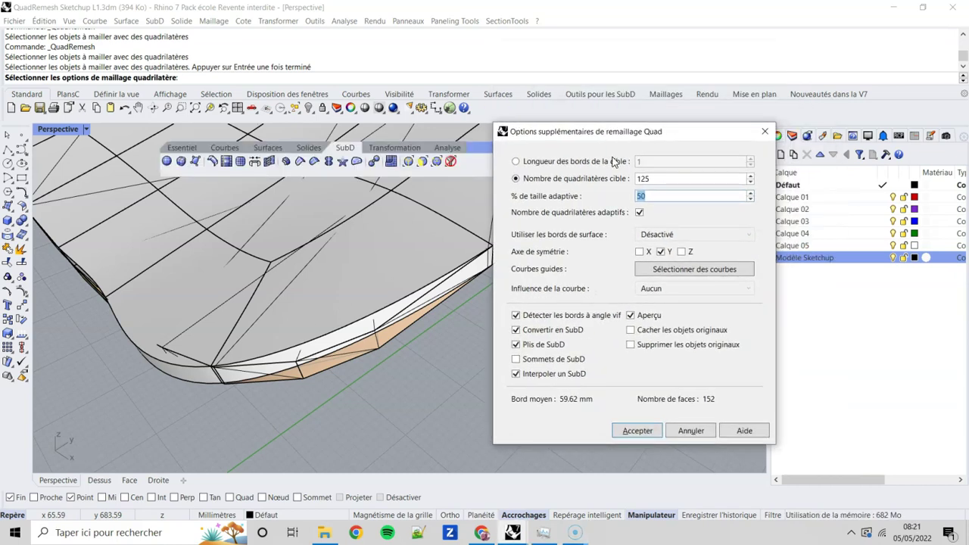
type("100")
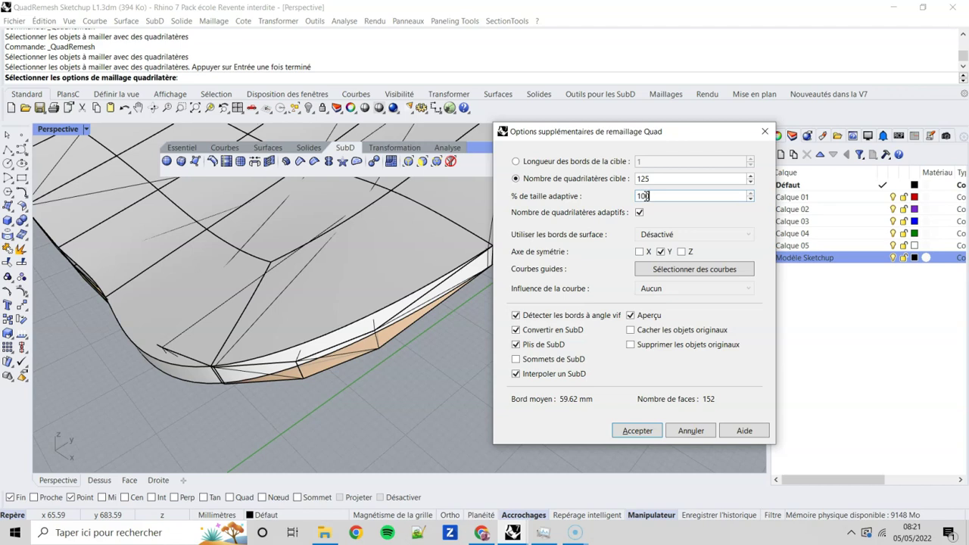
key("Return")
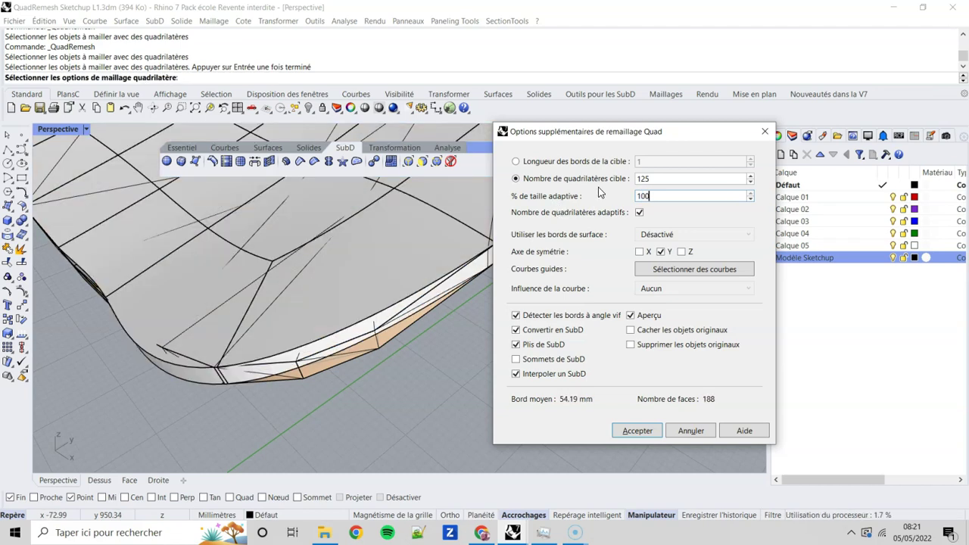
Step: Set the seat remesh's adaptive size to 50%
key("Return")
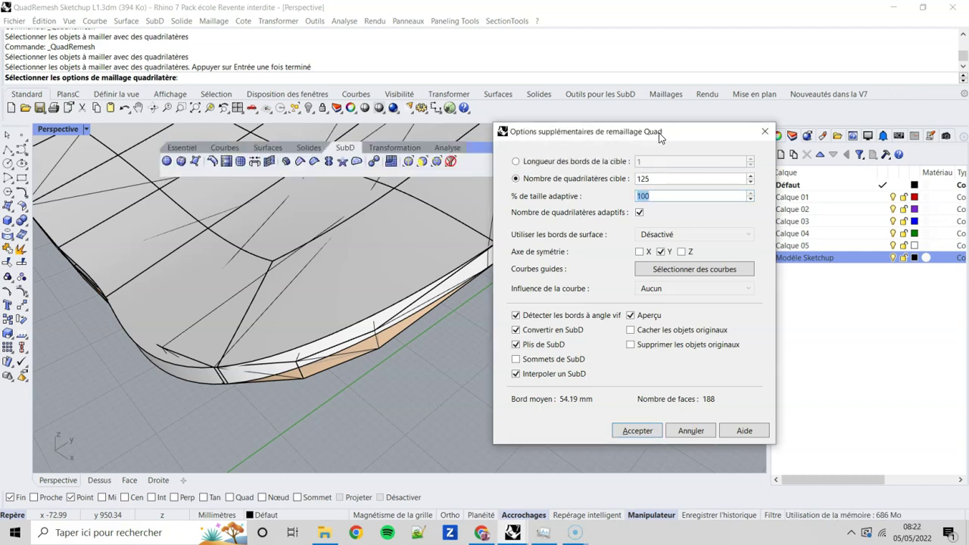
left_click(186, 289)
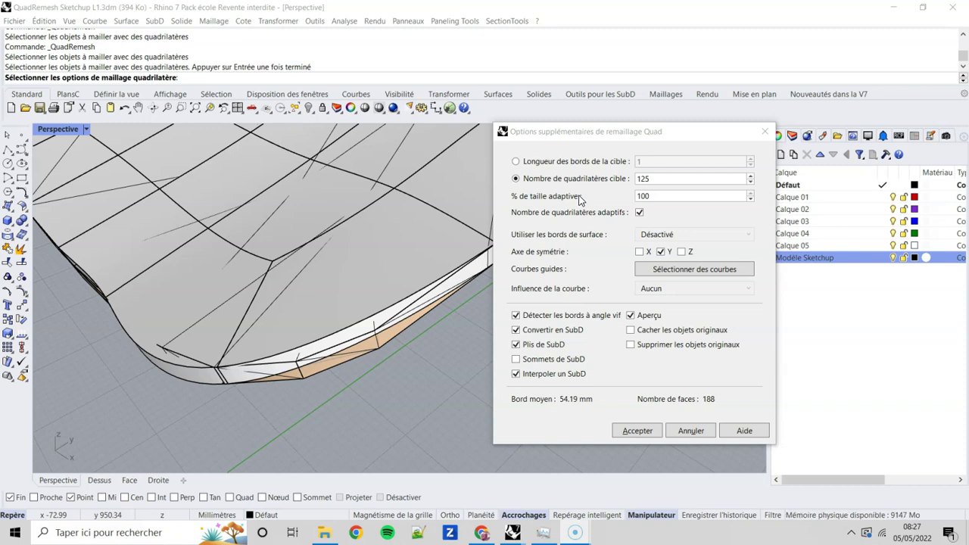
double_click(678, 196)
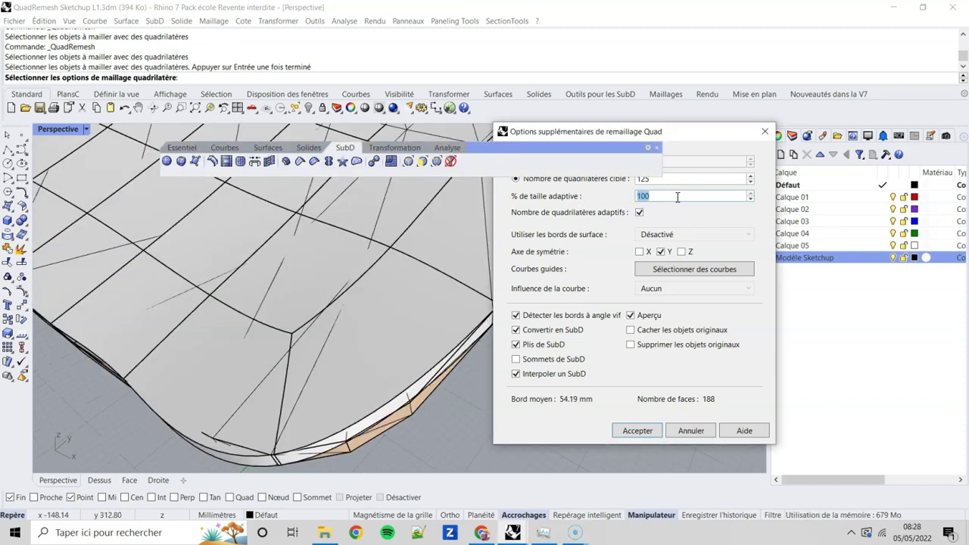
type("50")
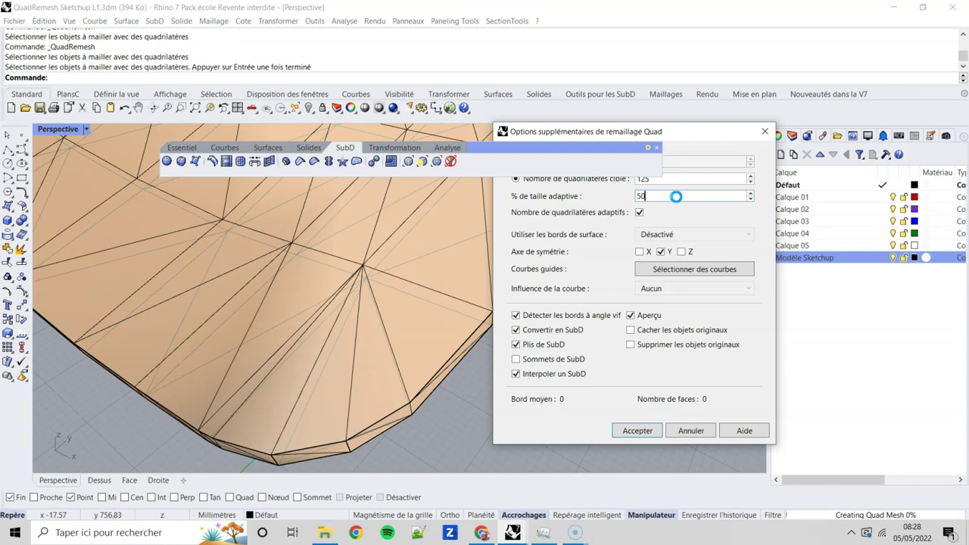
Step: Try a target of 250 quads and inspect the seat preview with the original mesh hidden
double_click(682, 178)
type("250")
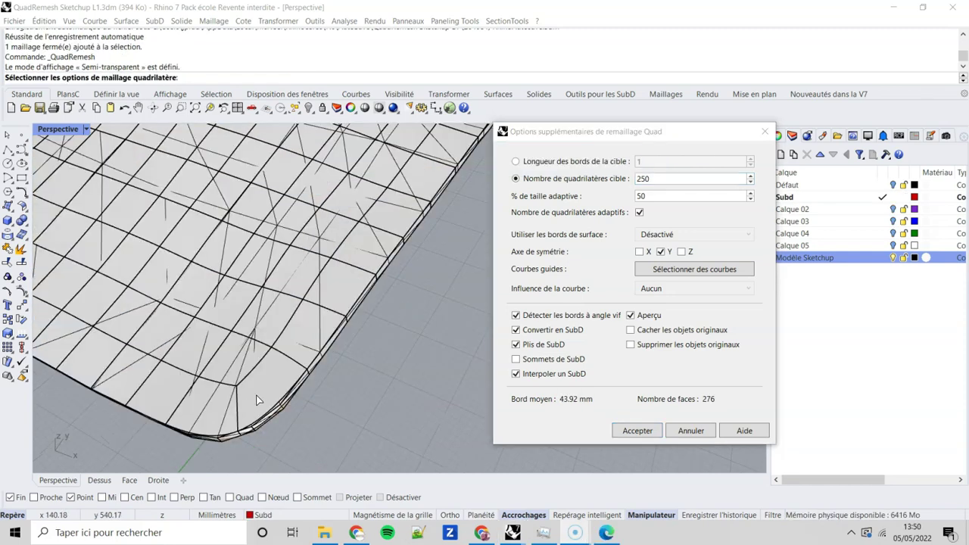
right_click_drag(288, 386, 295, 376, "shift")
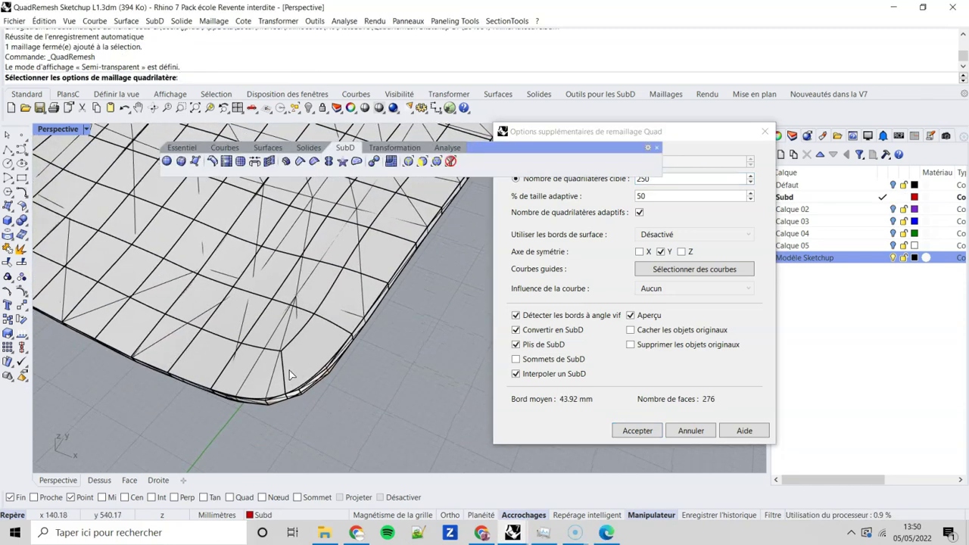
left_click(630, 330)
scroll(355, 365, "down", 2)
right_click_drag(356, 364, 354, 327)
right_click_drag(234, 322, 228, 321)
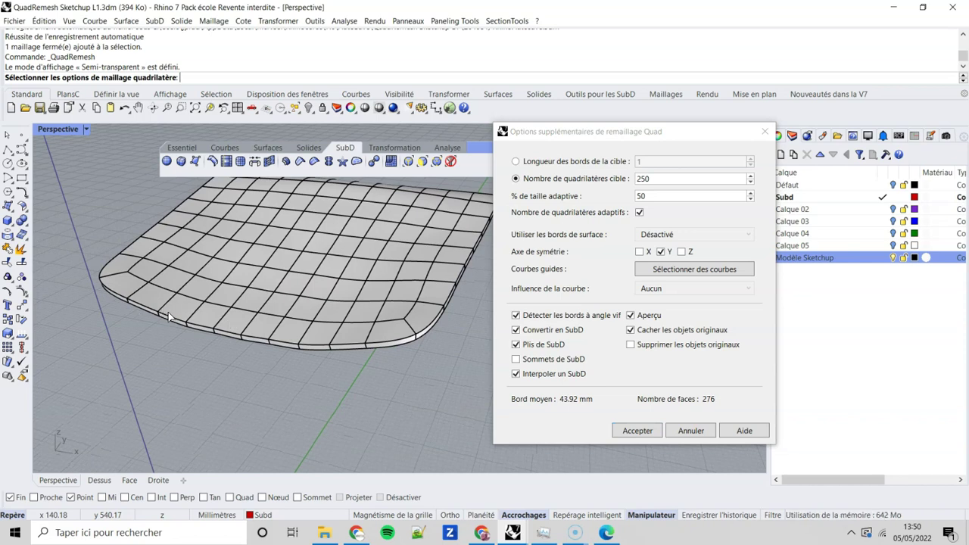
Step: Try a target of 125 quads and show the original mesh again to compare it with the remeshed seat
double_click(664, 178)
type("125")
key("Return")
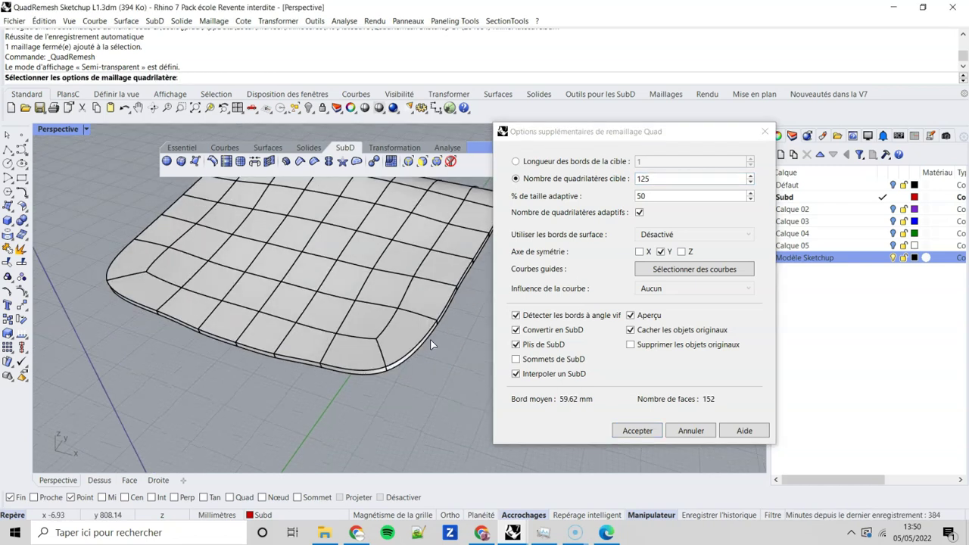
left_click(631, 333)
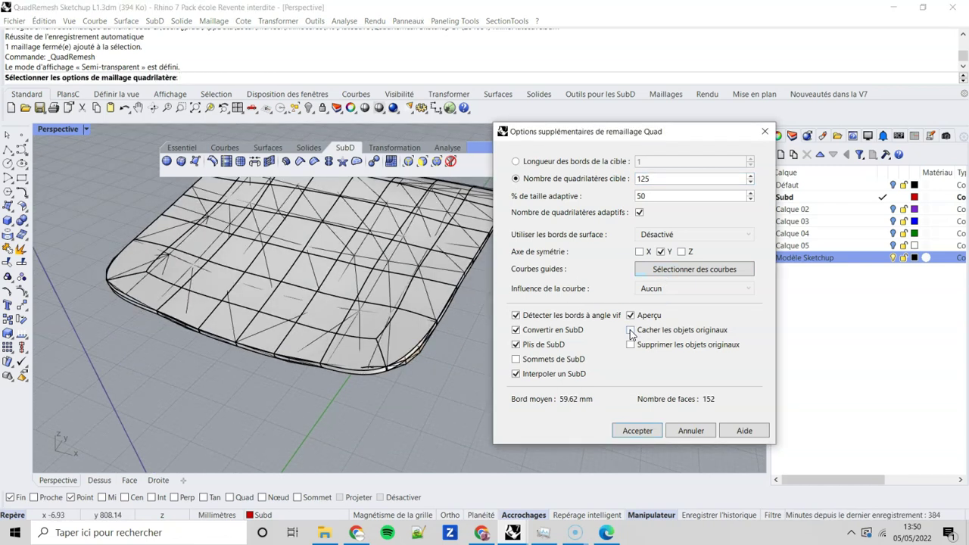
Step: Set the target quad count to 135, check the preview without the original mesh, and complete the seat remesh
double_click(672, 180)
type("135")
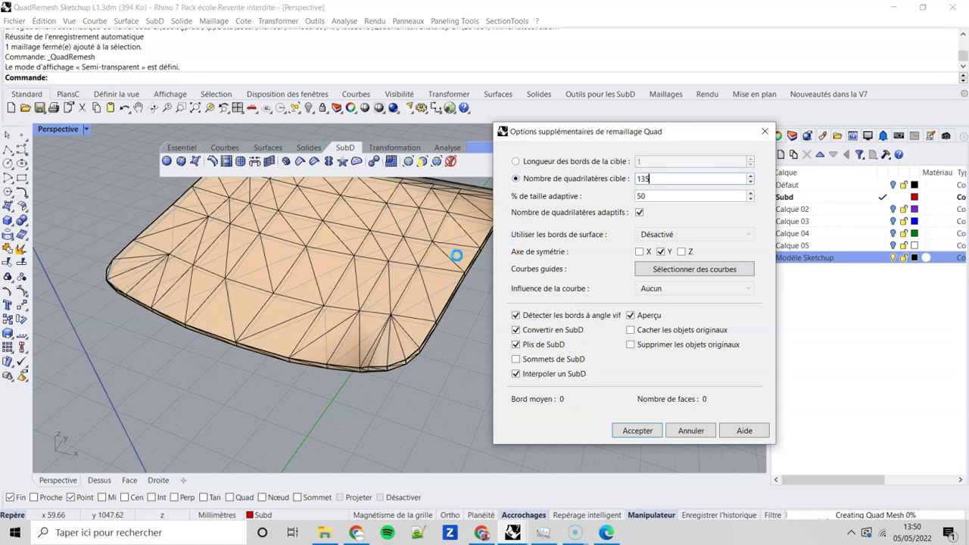
right_click_drag(379, 316, 403, 334)
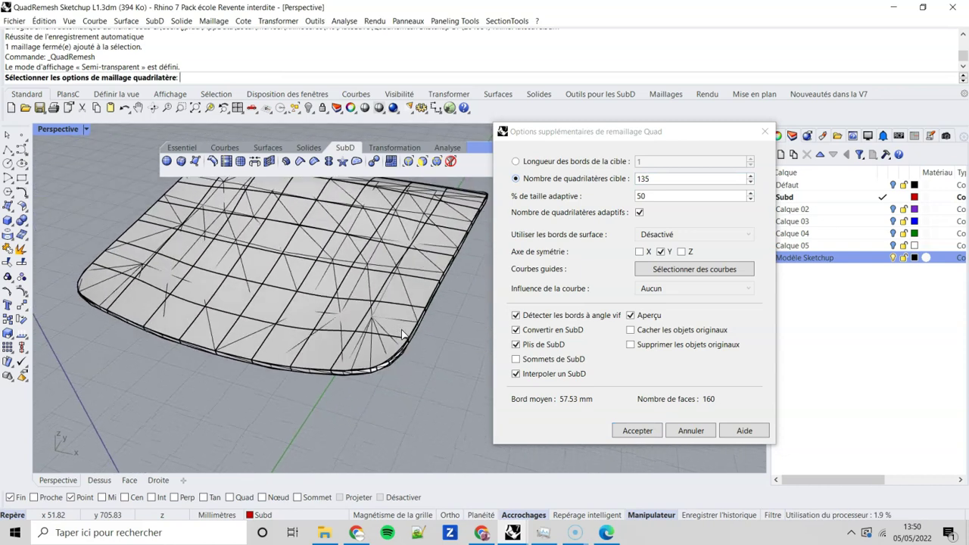
left_click(633, 332)
right_click_drag(350, 352, 379, 320)
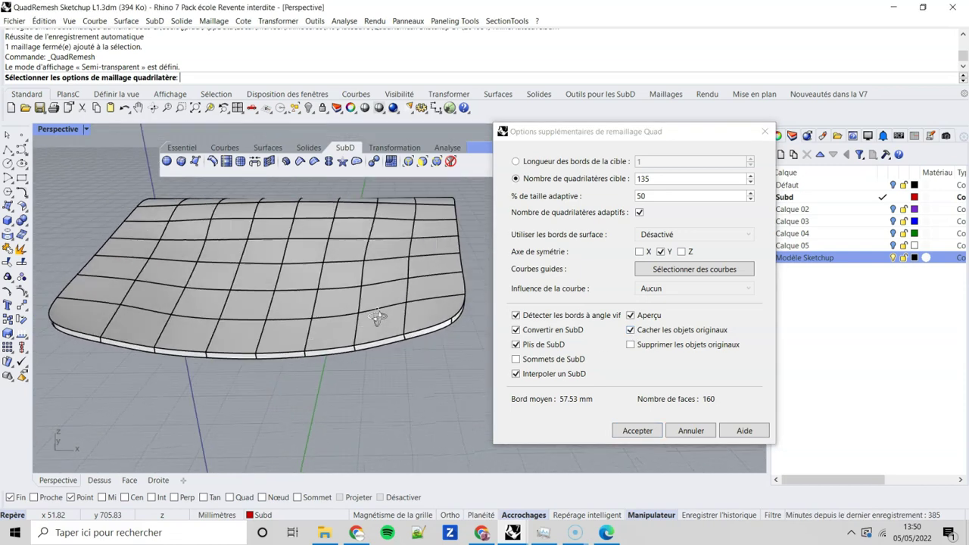
left_click(638, 431)
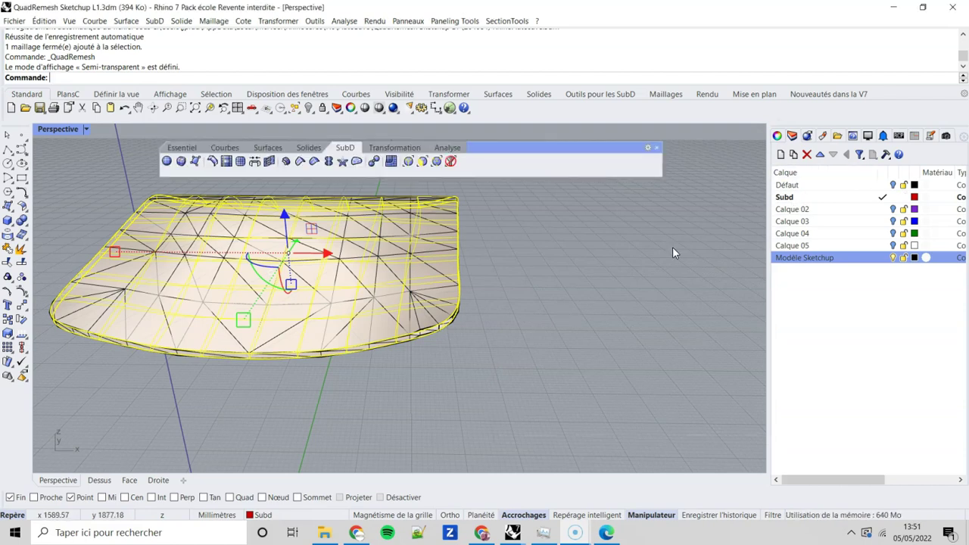
Step: Select the new SubD seat by object type and move it to the Subd layer
left_click(589, 310)
left_click(182, 146)
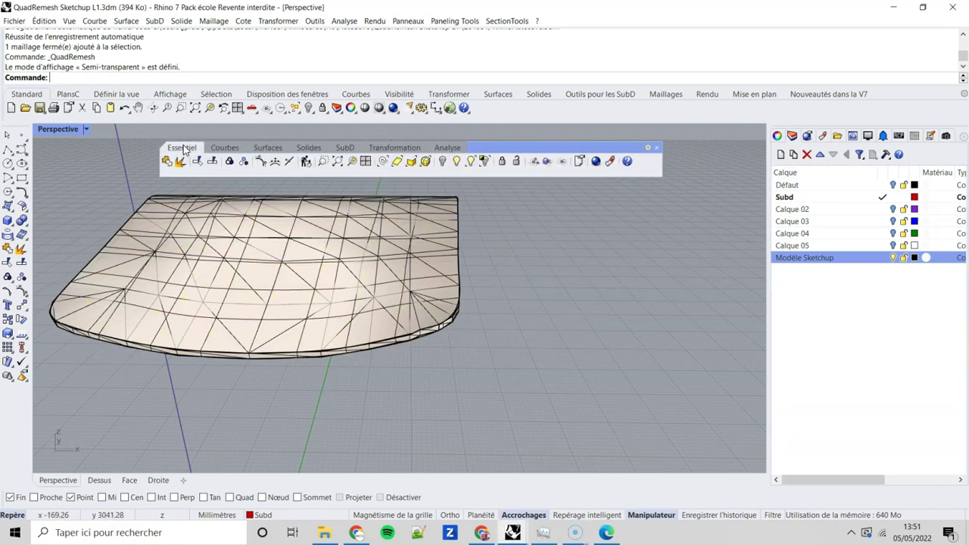
left_click(425, 162)
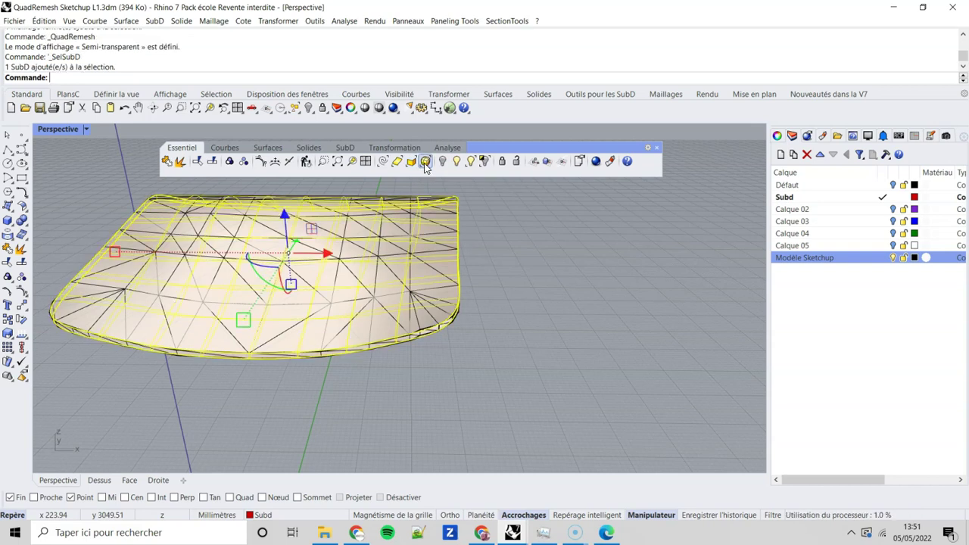
right_click(784, 198)
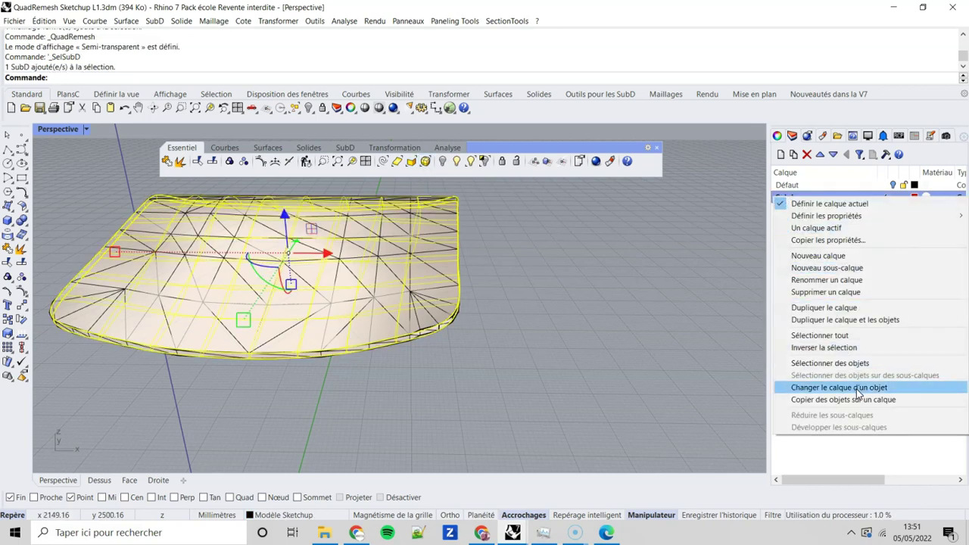
left_click(857, 389)
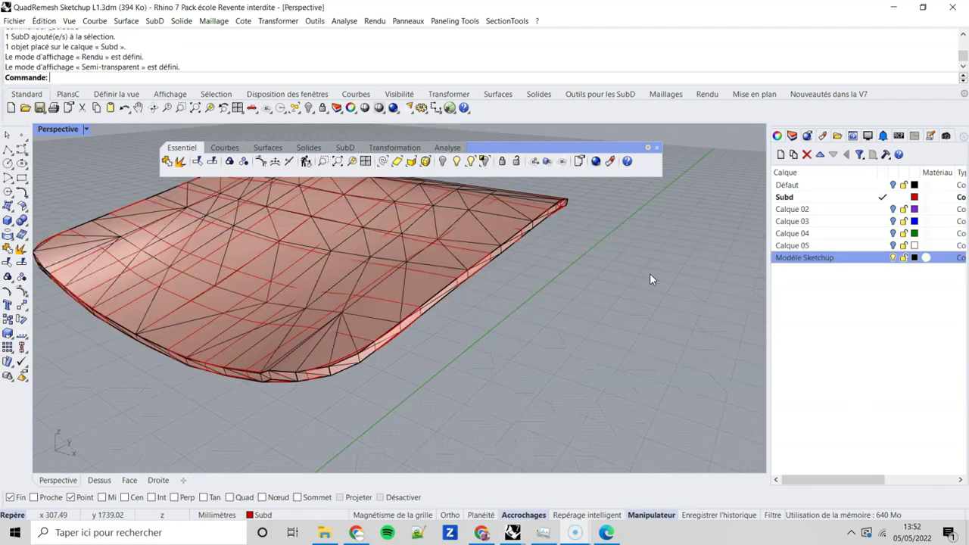
Step: Hide the Modèle Sketchup layer and inspect the SubD seat in the perspective view's Rendu display mode
left_click(893, 258)
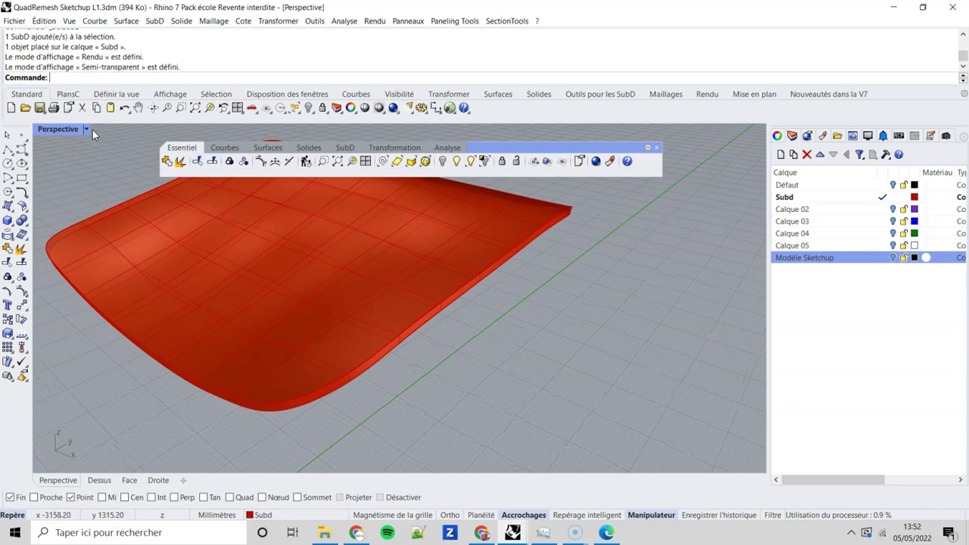
left_click(85, 128)
left_click(126, 173)
type("W")
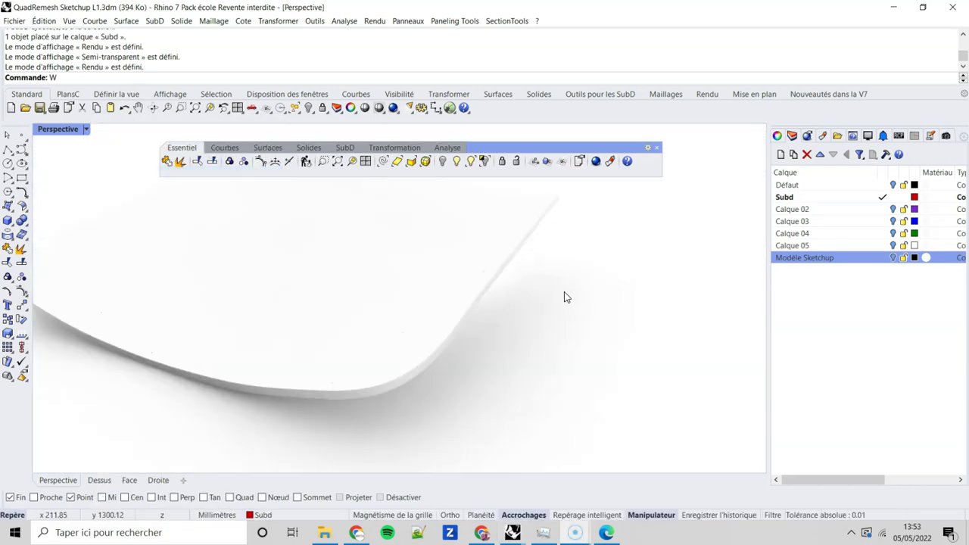
right_click_drag(558, 320, 452, 362)
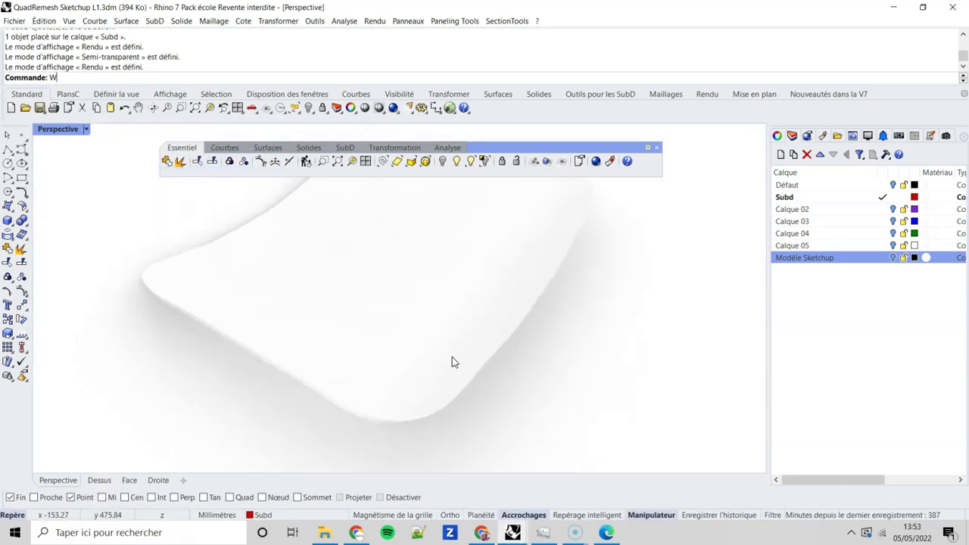